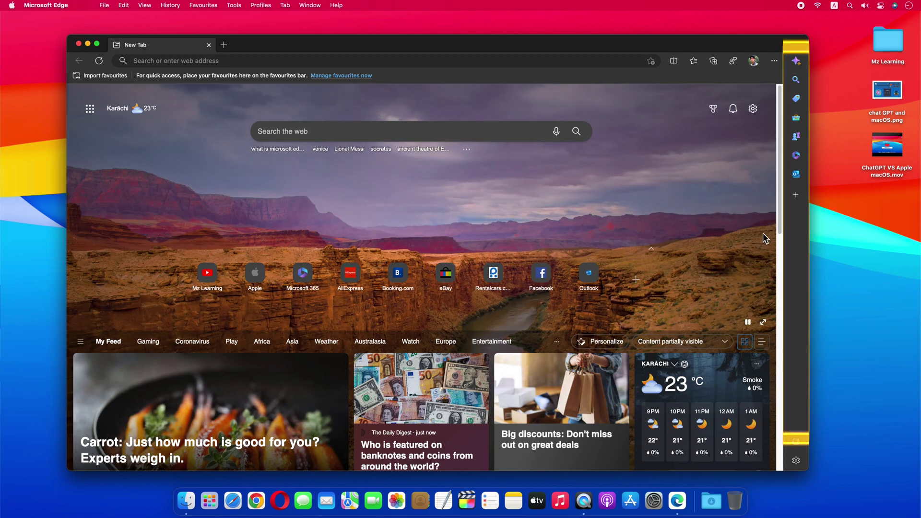
Switch on the Drop toggle under Manage apps so Drop appears in the sidebar.
click(796, 195)
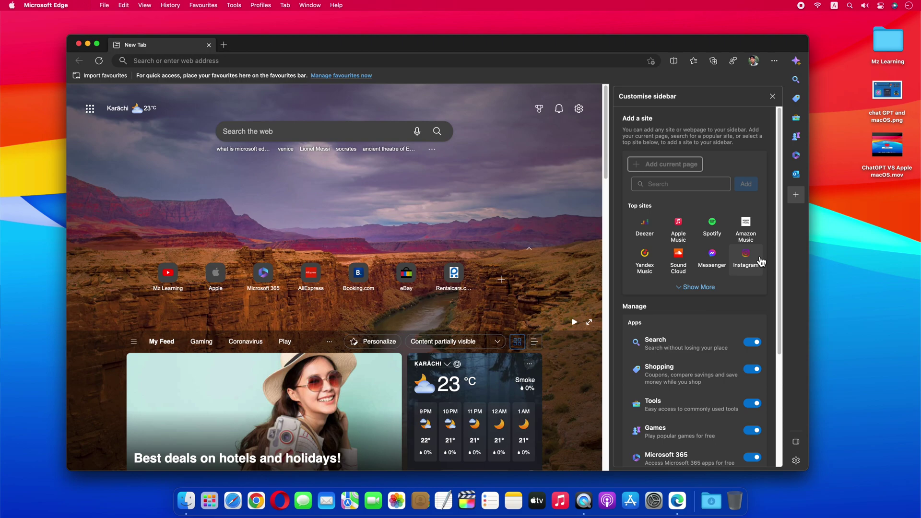
scroll(761, 262, down, 5)
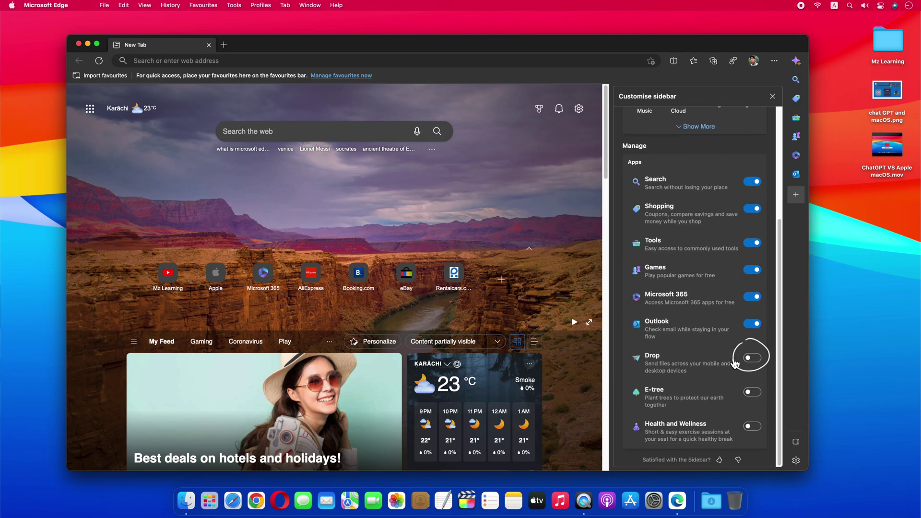
click(752, 360)
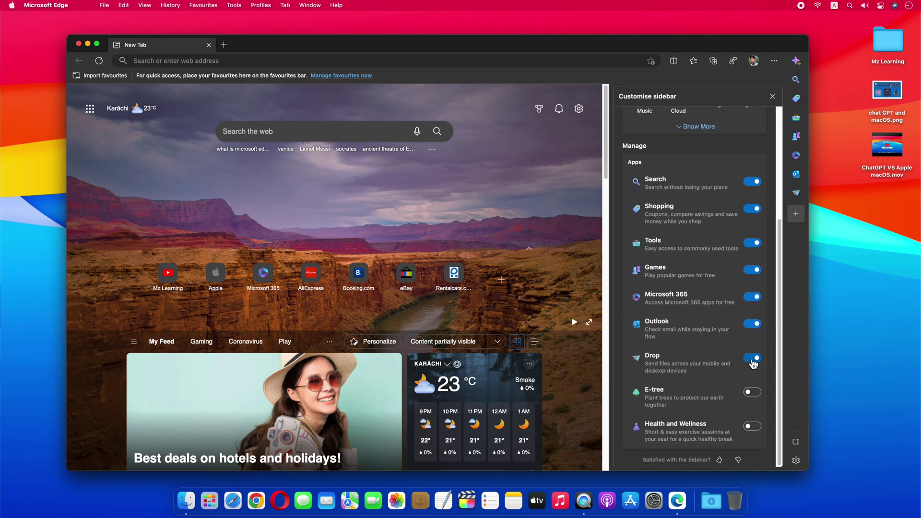
click(773, 98)
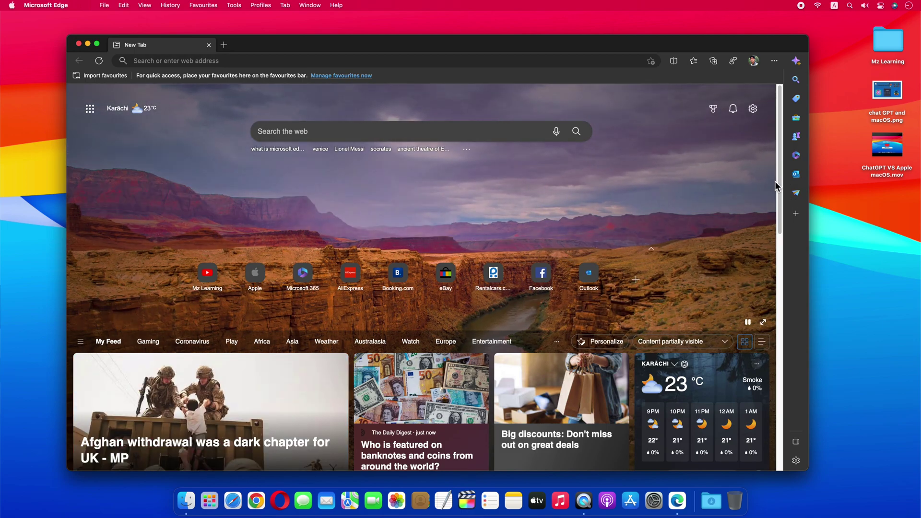
Send the 'chat GPT and macOS.png' image through Drop and view its file options.
click(796, 195)
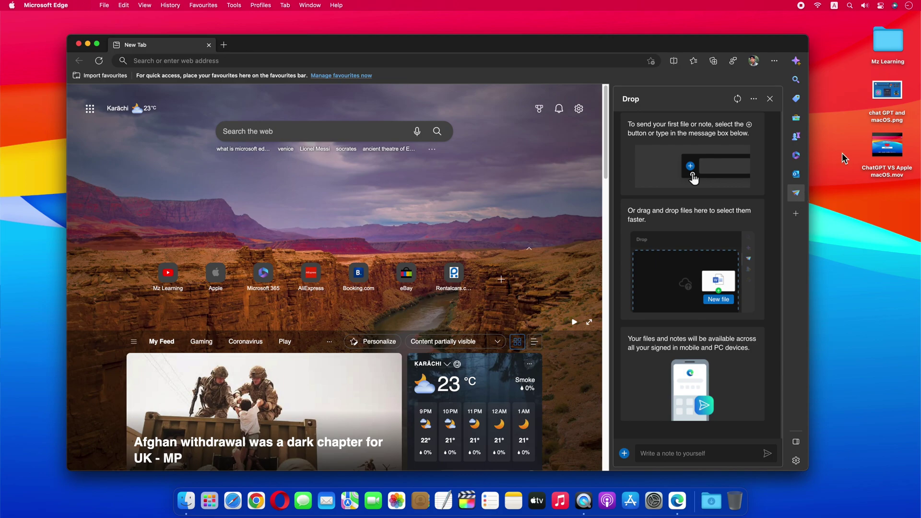
drag(890, 96, 728, 217)
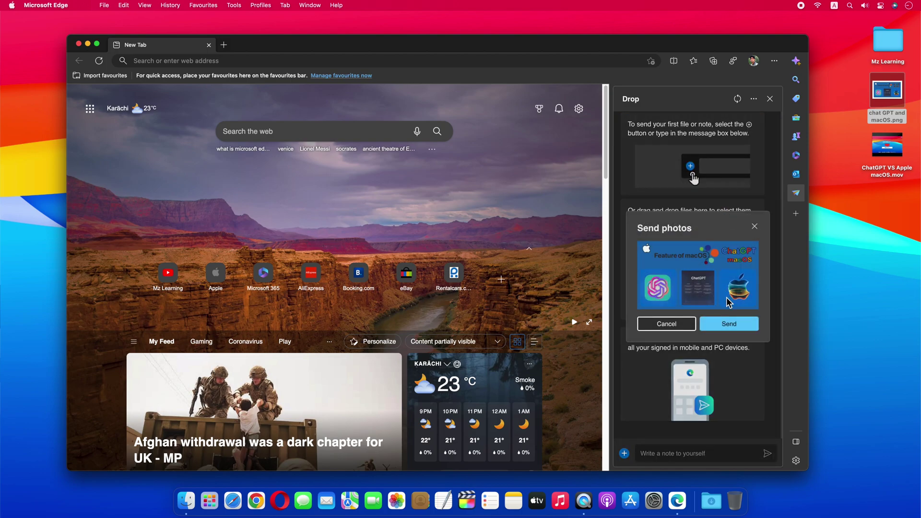
click(733, 323)
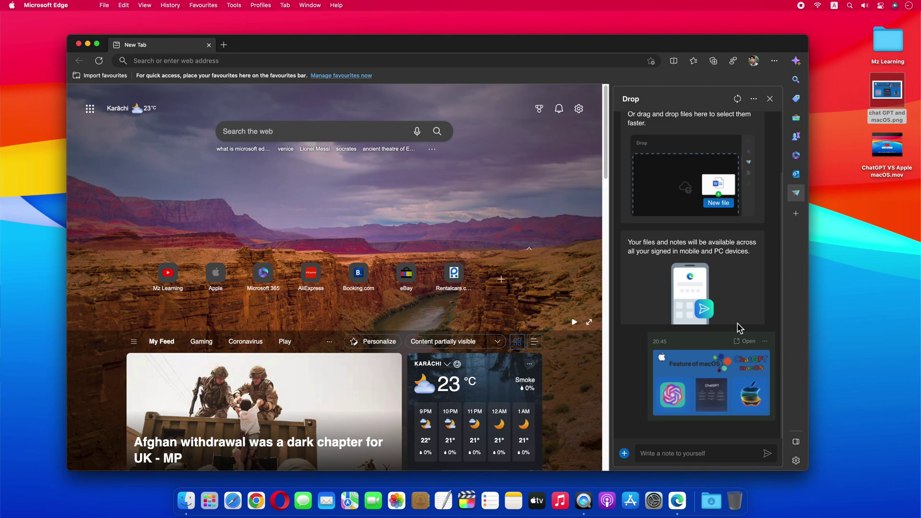
click(765, 344)
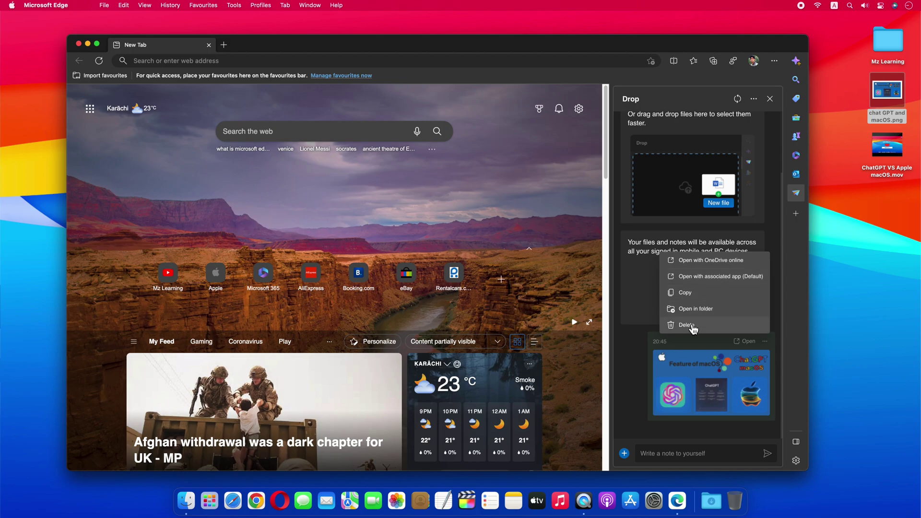
Send a short text note to yourself in Drop.
click(631, 347)
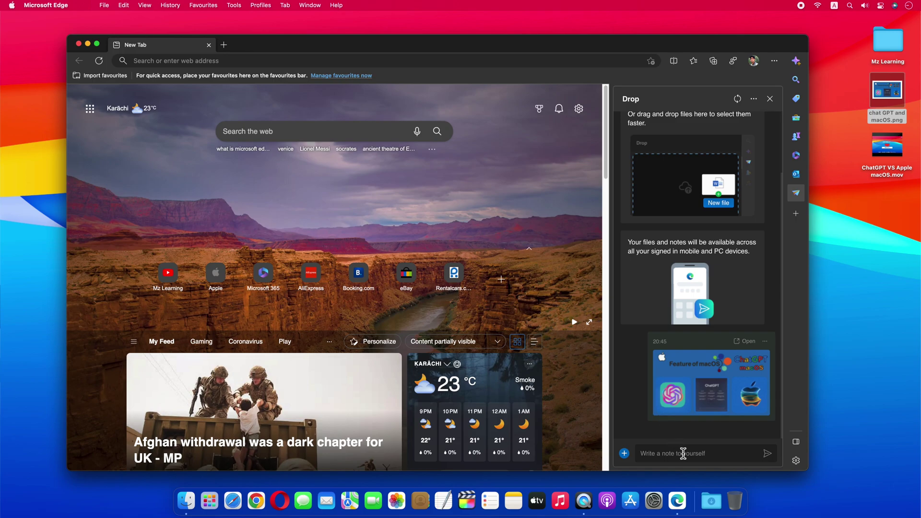
text(Please subscribe Mz Learning)
key(Return)
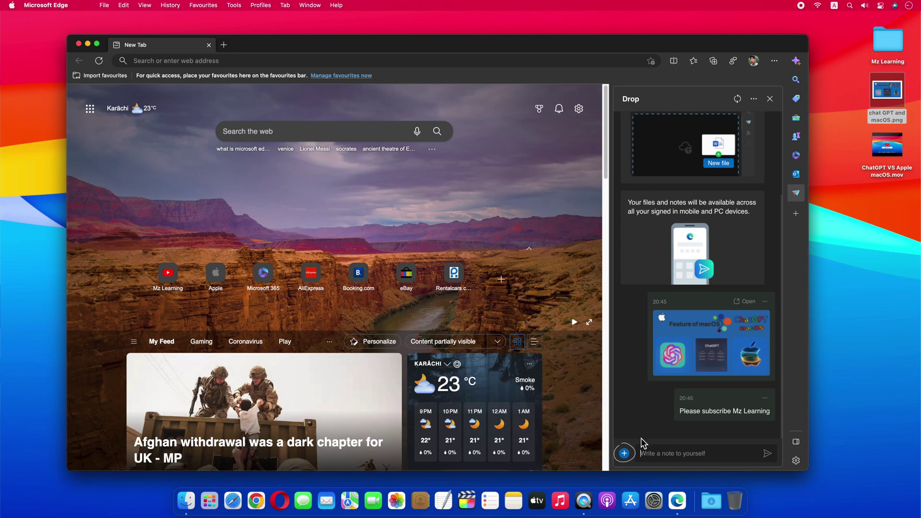
Upload the 'ChatGPT VS Apple macOS.mov' video from the Desktop to Drop.
click(624, 454)
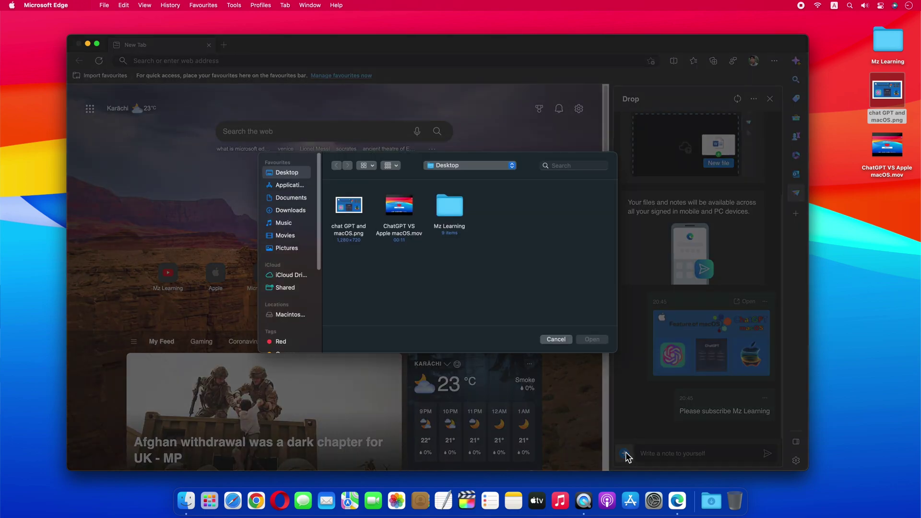
click(410, 215)
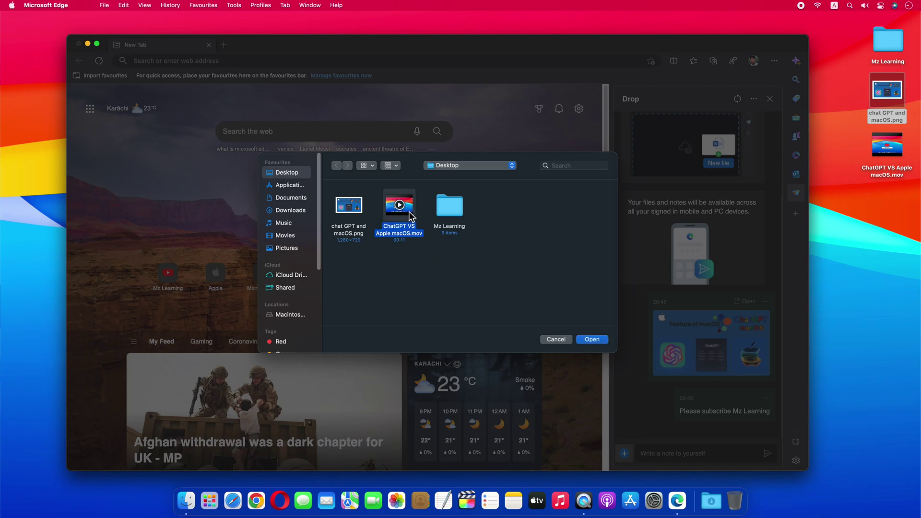
click(592, 340)
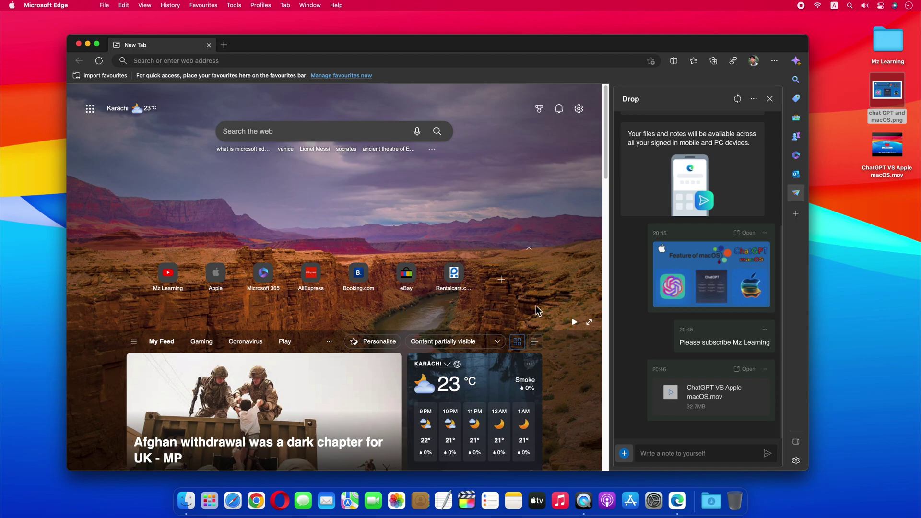
Set the 'Enable screenshot' flag to Enabled on edge://flags and restart Edge.
click(220, 61)
text(ed)
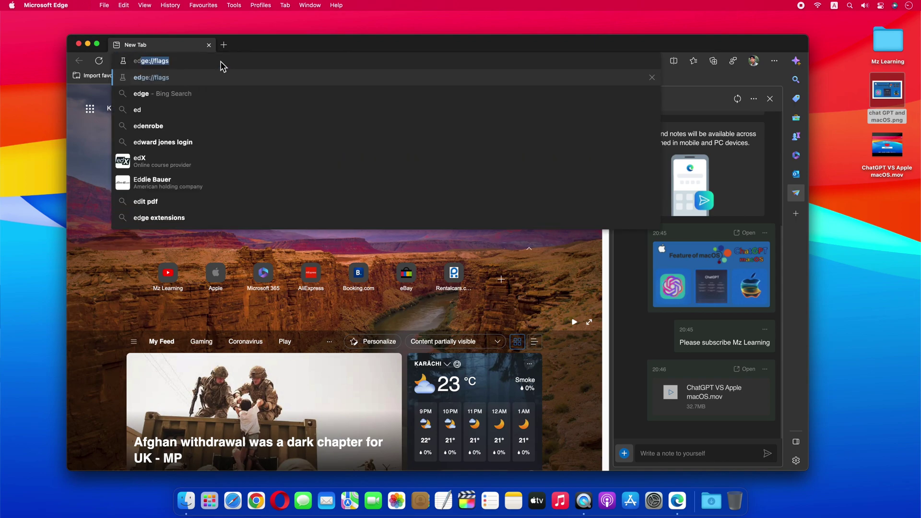
key(Return)
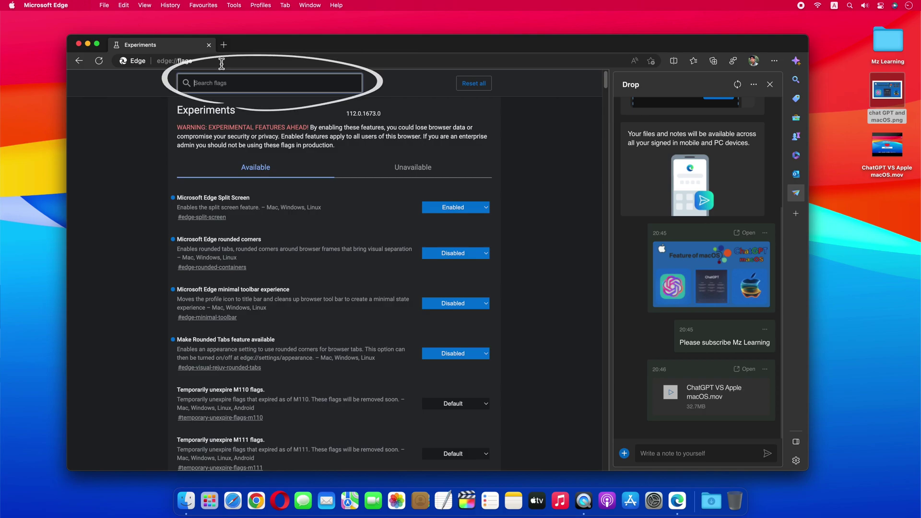
text(enable scr)
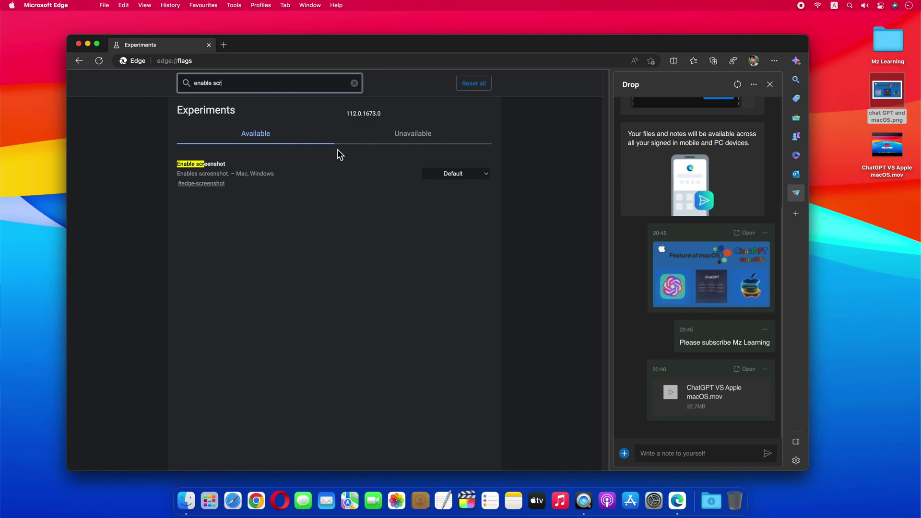
click(470, 177)
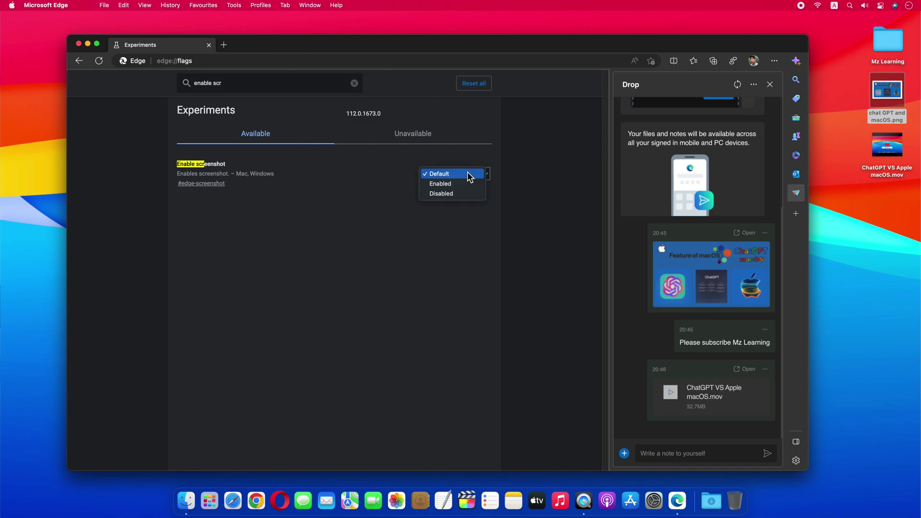
click(466, 183)
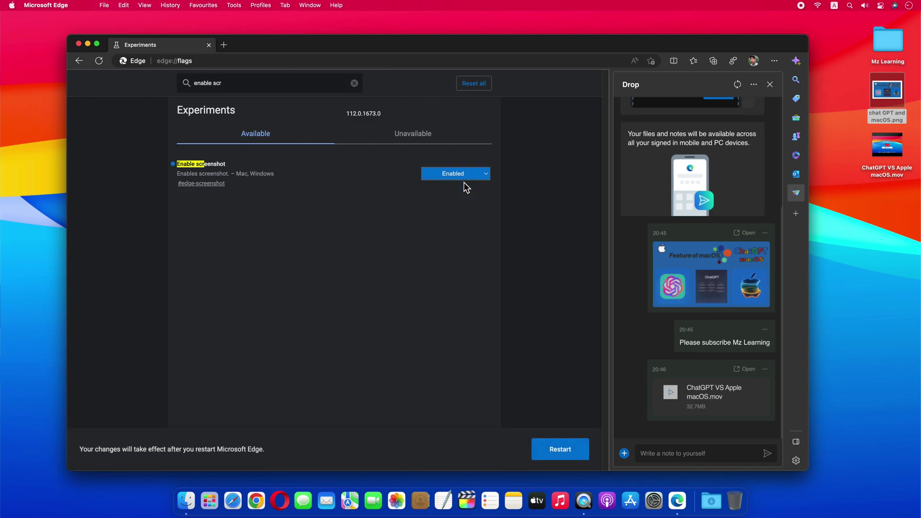
click(565, 448)
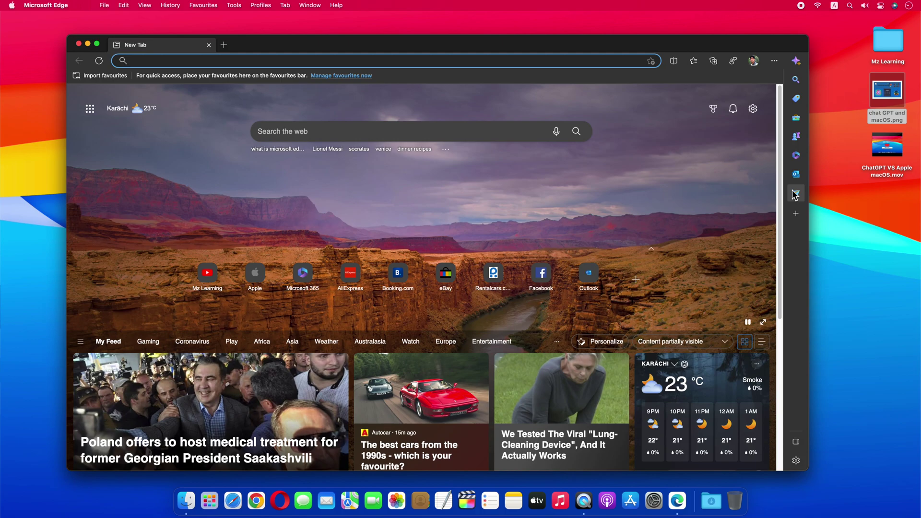
Attempt a Drop screenshot, which prompts opening System Preferences for permission.
click(796, 193)
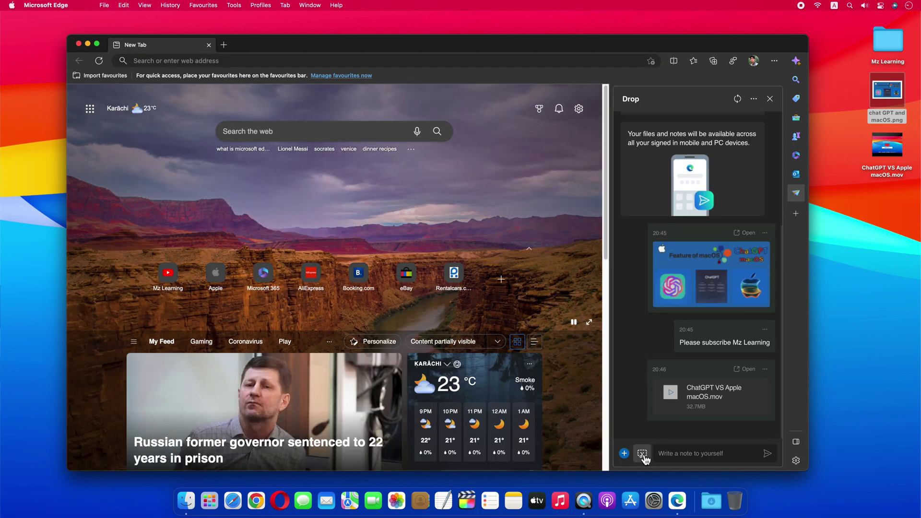
click(642, 454)
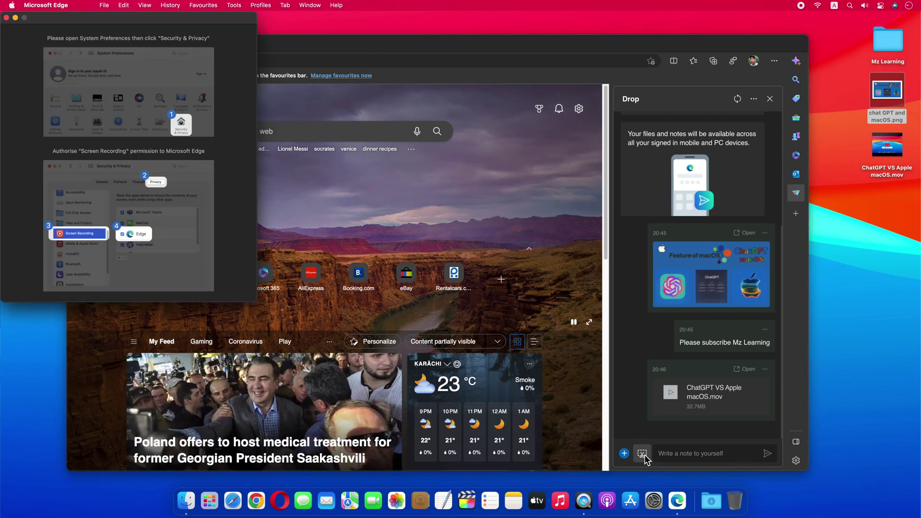
click(652, 499)
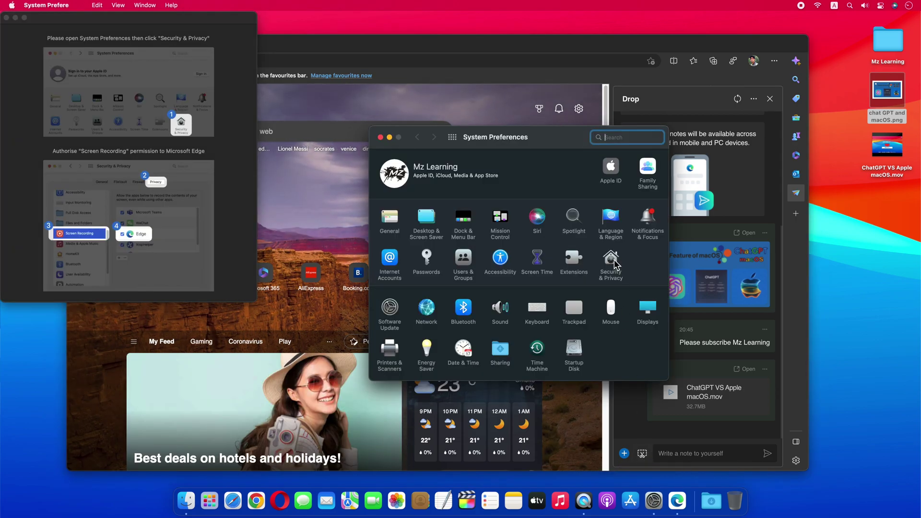
Grant Microsoft Edge Canary Screen Recording permission after unlocking with the password, then relaunch Edge.
click(611, 260)
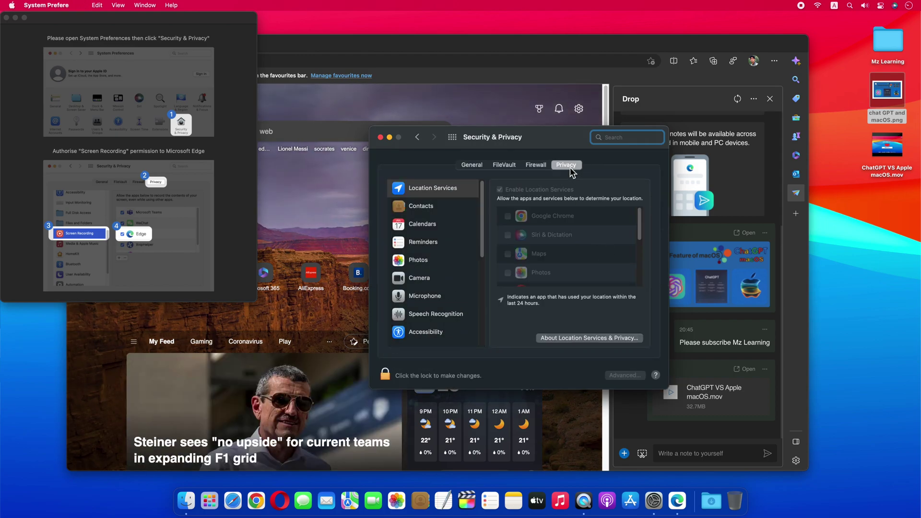
drag(484, 236, 484, 276)
click(433, 293)
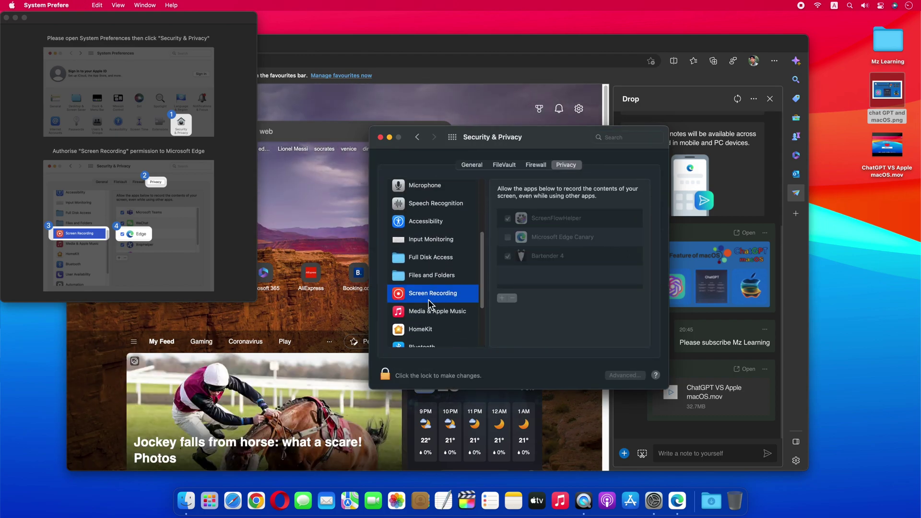
click(385, 375)
text(********)
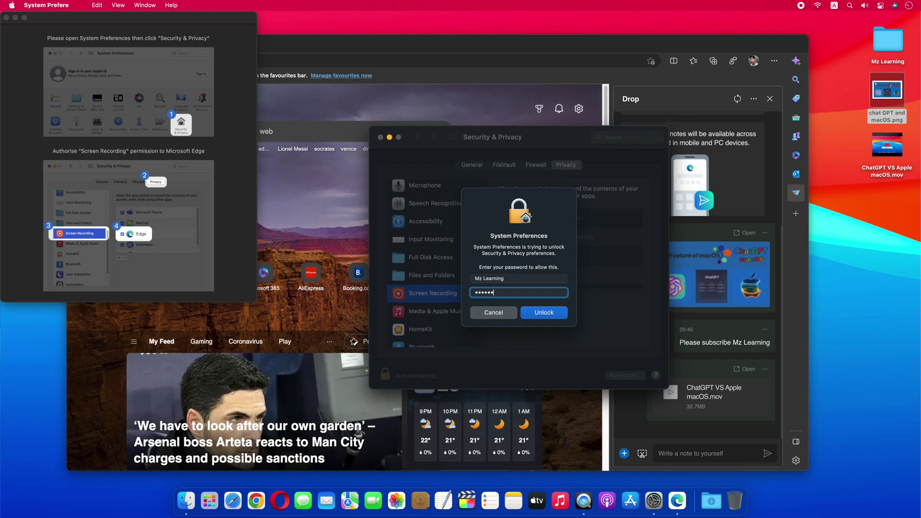
key(Return)
click(507, 237)
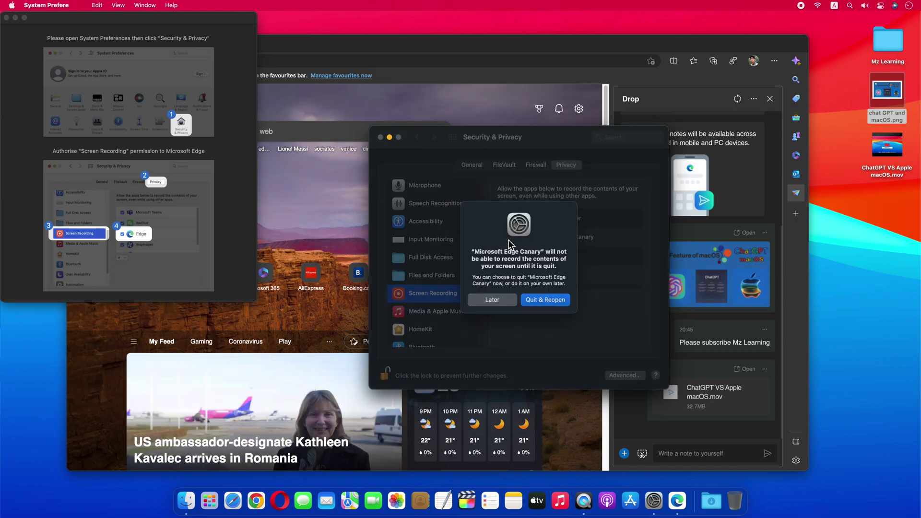
click(545, 298)
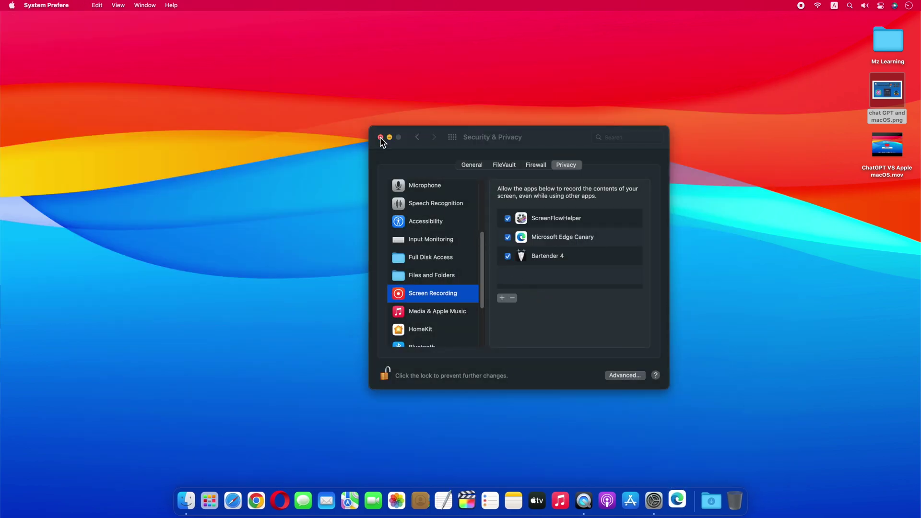
click(380, 137)
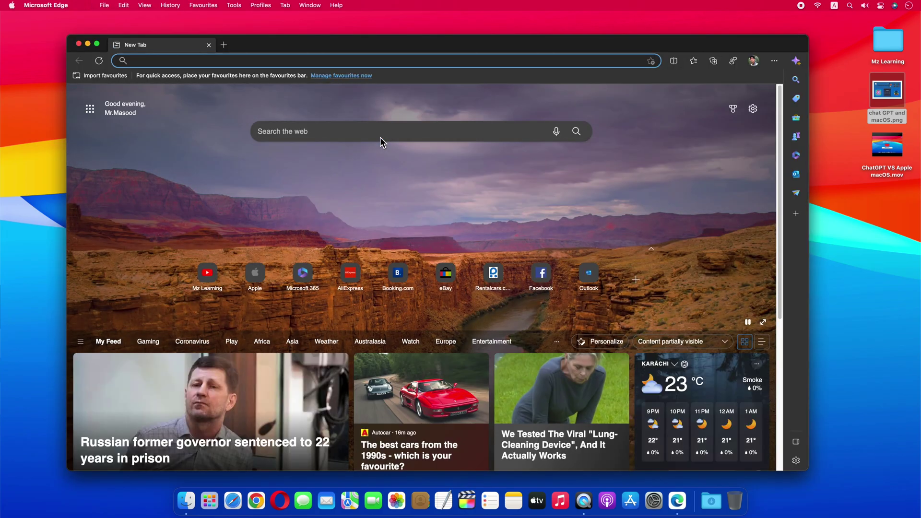
Capture a Drop screenshot of the quick links row.
click(796, 193)
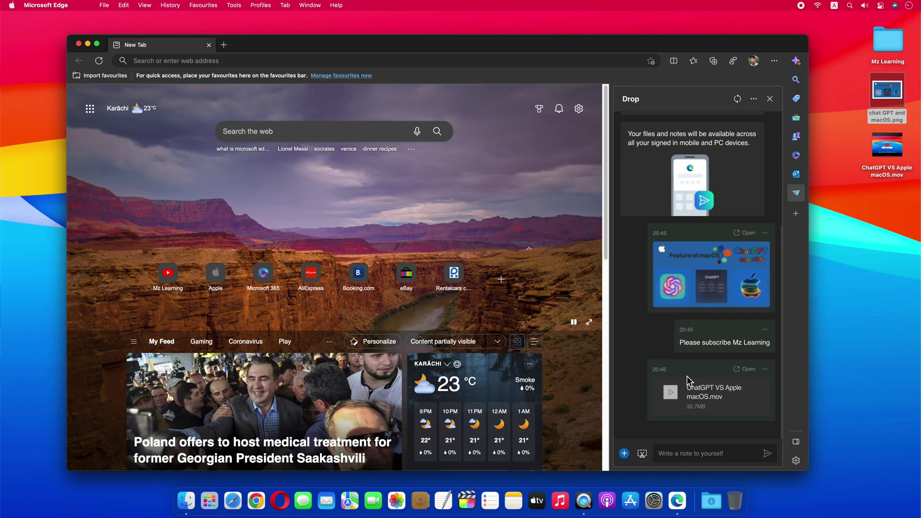
click(644, 456)
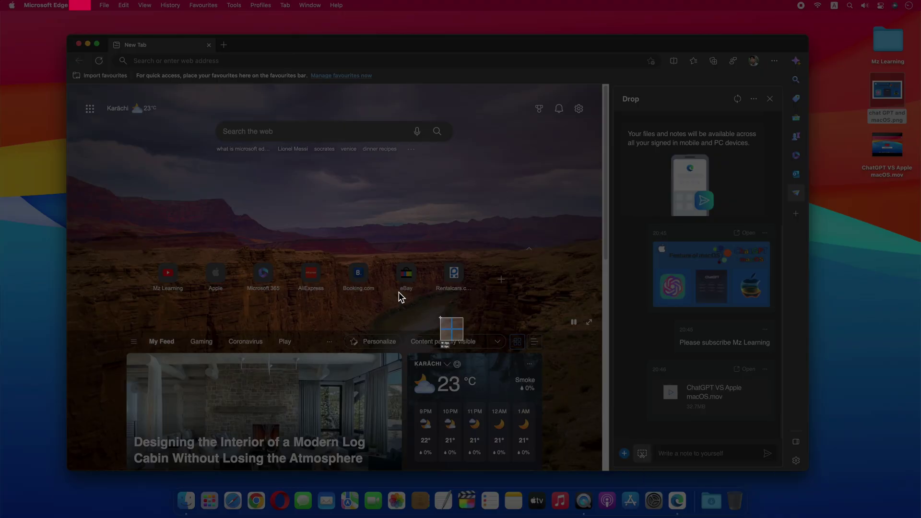
drag(122, 219, 543, 306)
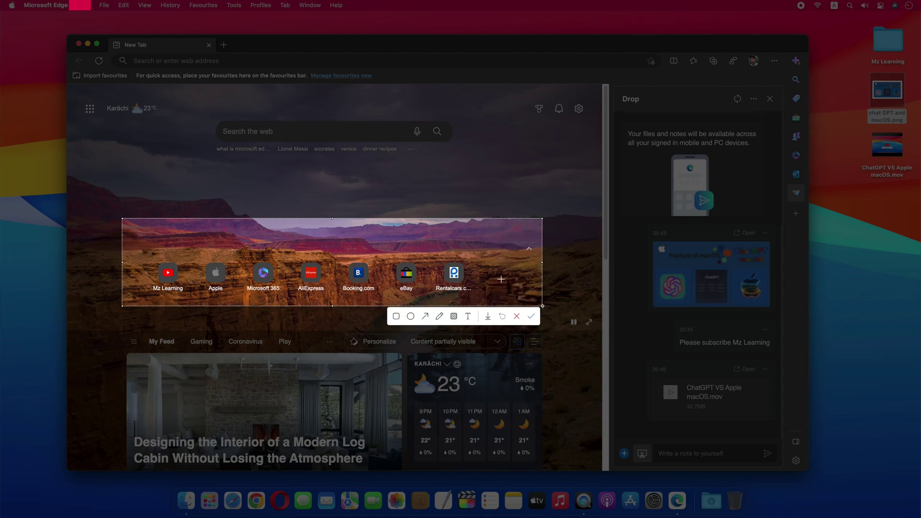
Box eBay in cyan, circle AliExpress in red, and send the annotated screenshot.
click(397, 315)
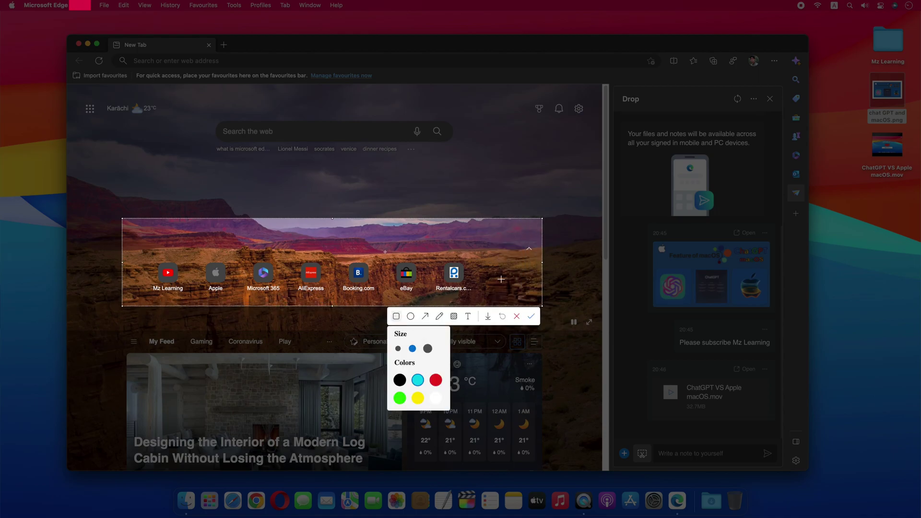
drag(385, 252, 427, 300)
click(411, 316)
click(451, 380)
drag(288, 251, 303, 272)
click(425, 316)
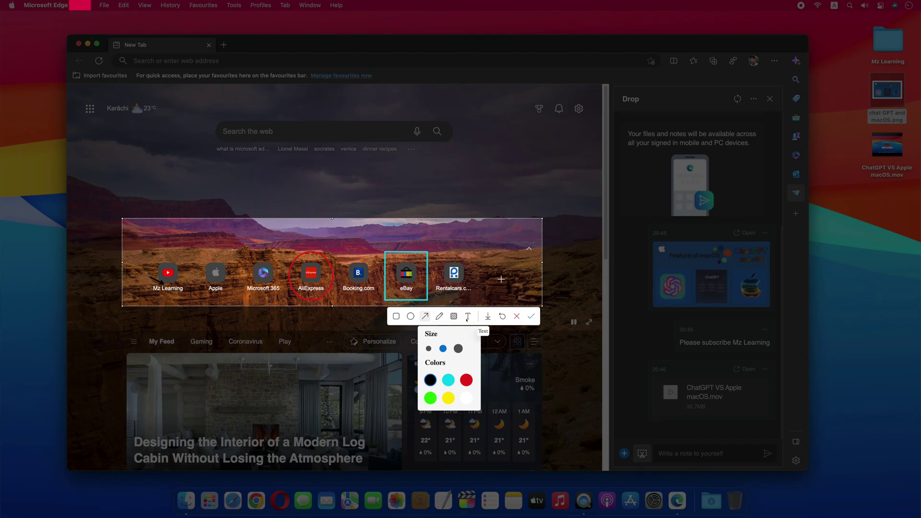
click(531, 316)
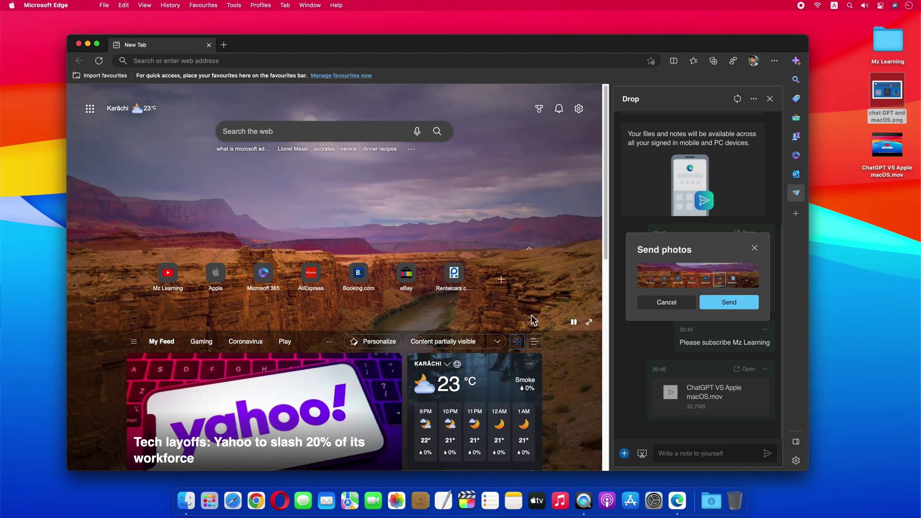
click(729, 302)
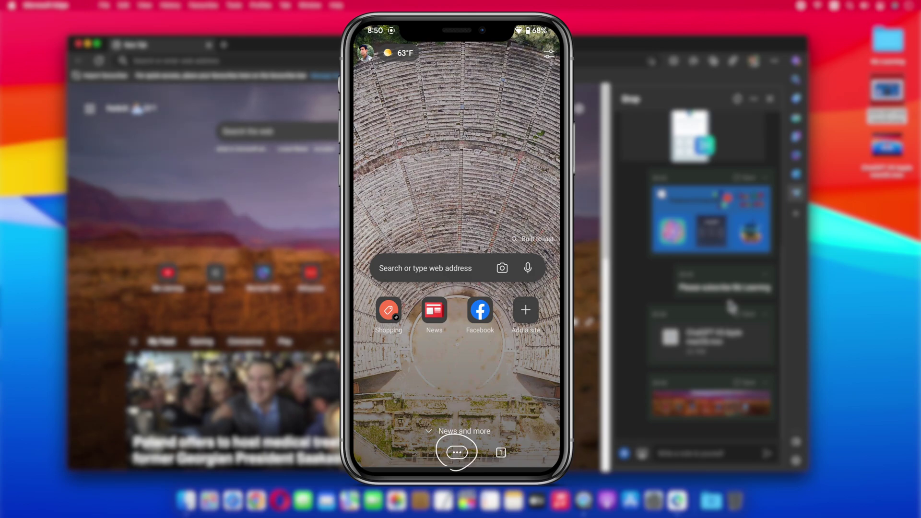
Open Drop from the second page of the phone Edge menu to see the shared files.
click(456, 452)
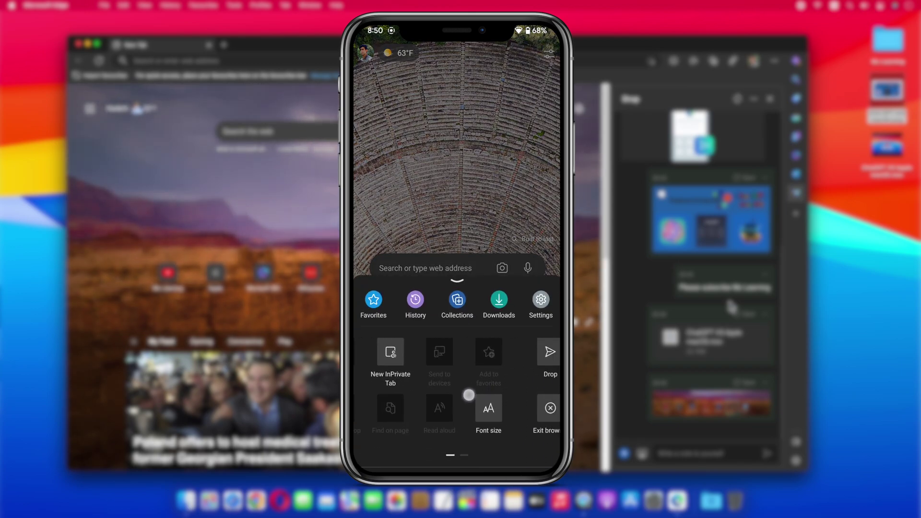
drag(462, 395, 379, 395)
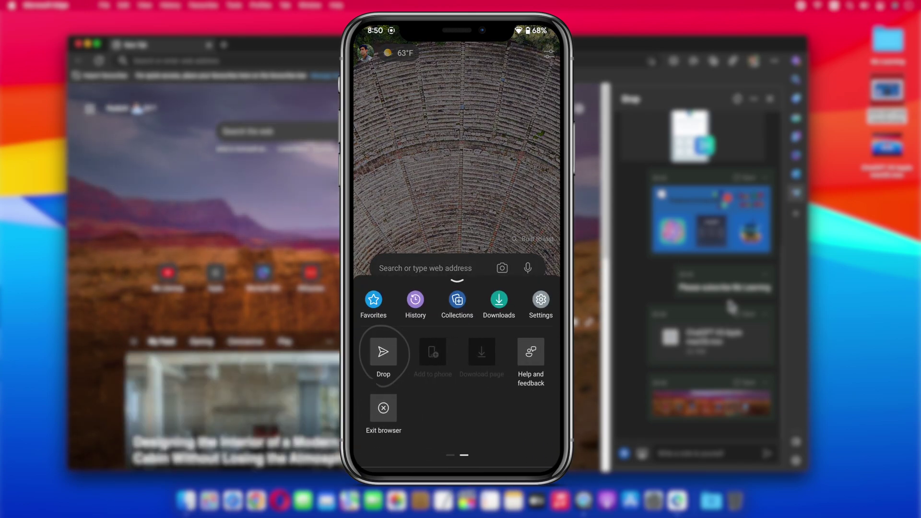
click(384, 354)
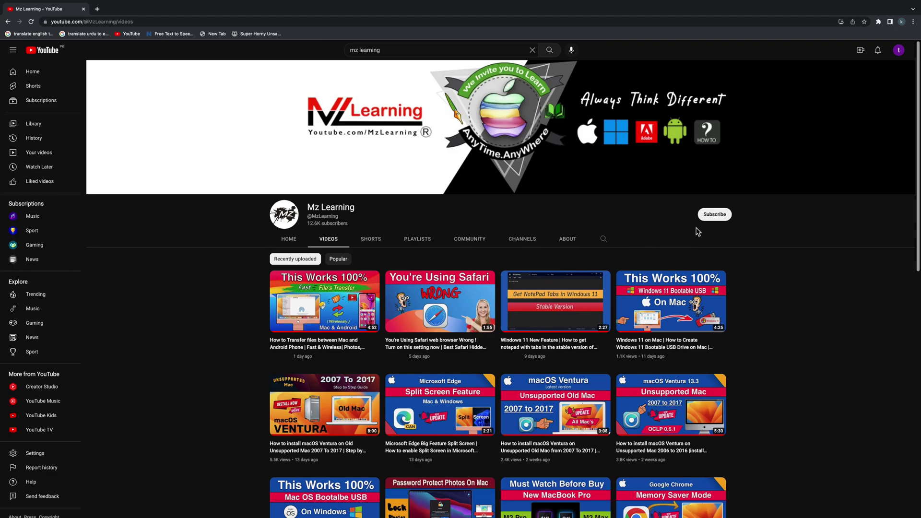
Subscribe to Mz Learning and set its bell to All notifications.
click(713, 215)
click(713, 218)
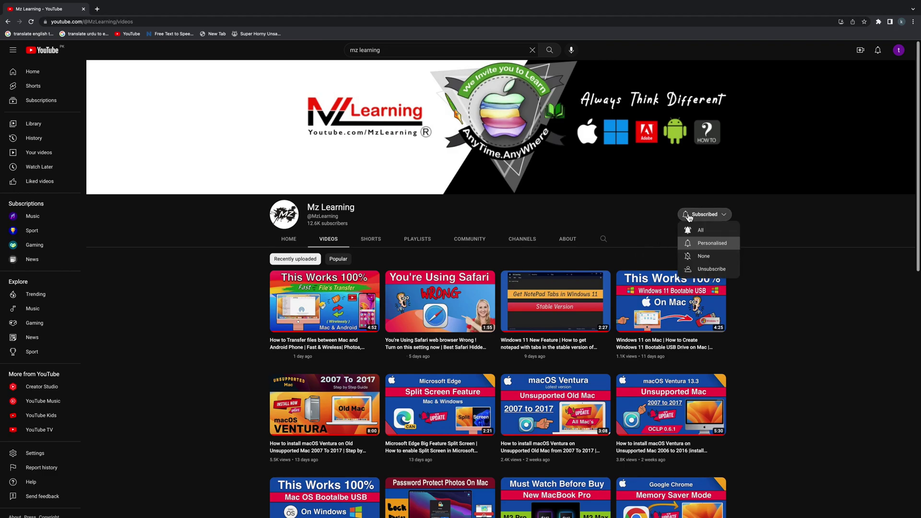
click(691, 230)
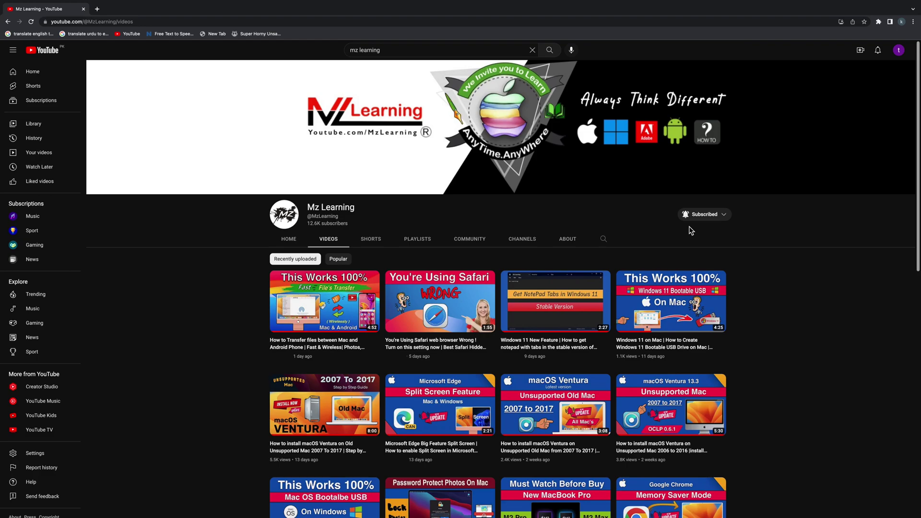